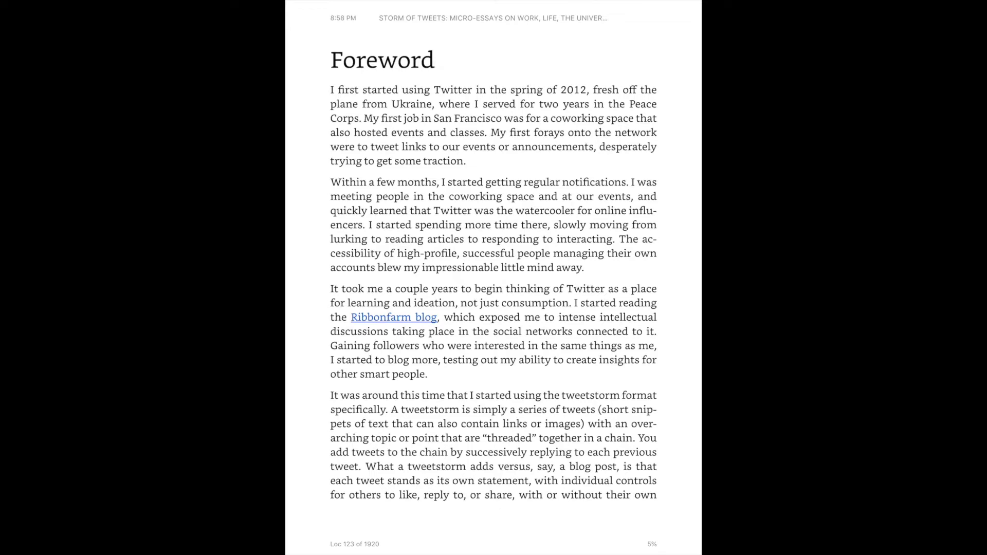
Step: Highlight the Foreword passages on Twitter for learning and ideation, the definition of a tweetstorm, and how tweetstorms helped work, business and audience
mouse_move(567, 288)
mouse_down()
mouse_move(581, 288)
mouse_move(570, 302)
mouse_up()
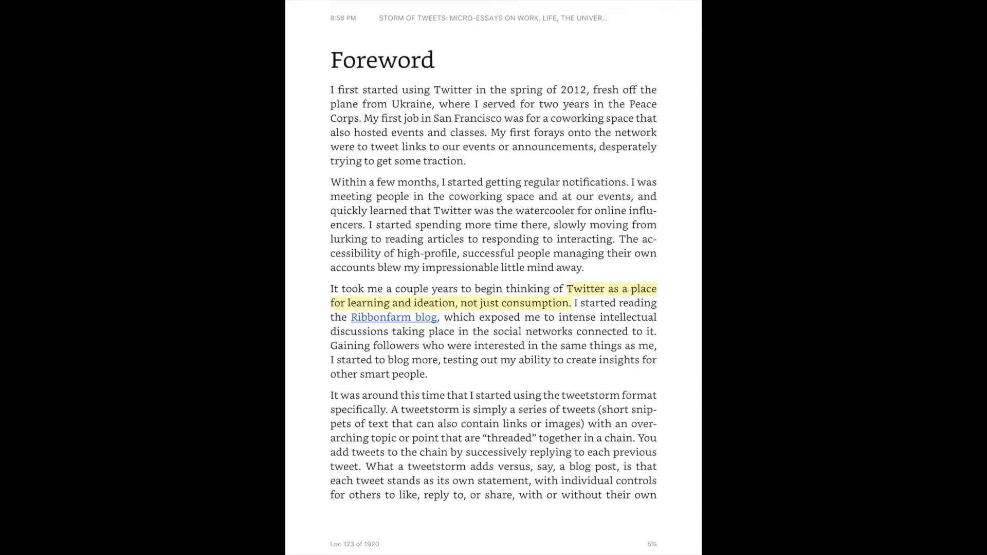
drag(394, 409, 622, 438)
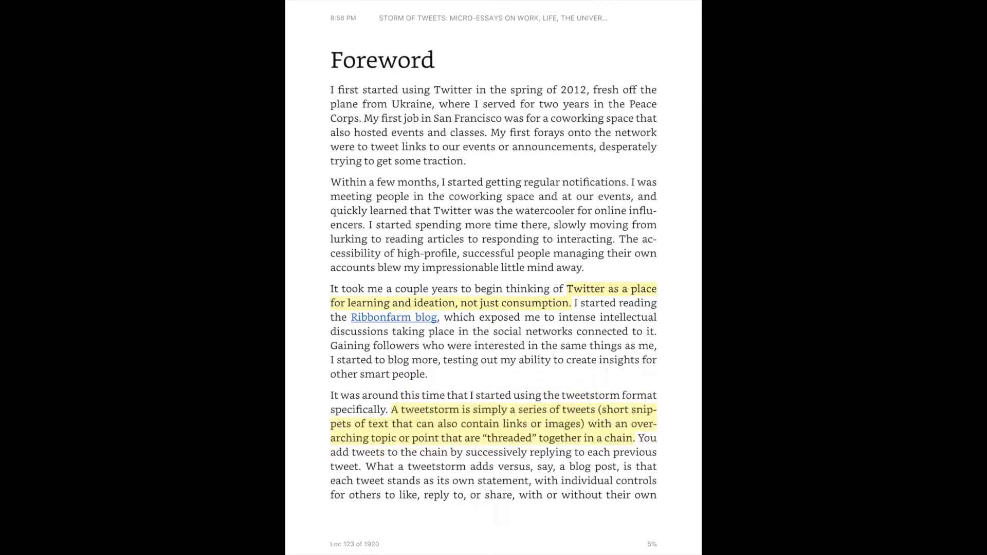
key(Right)
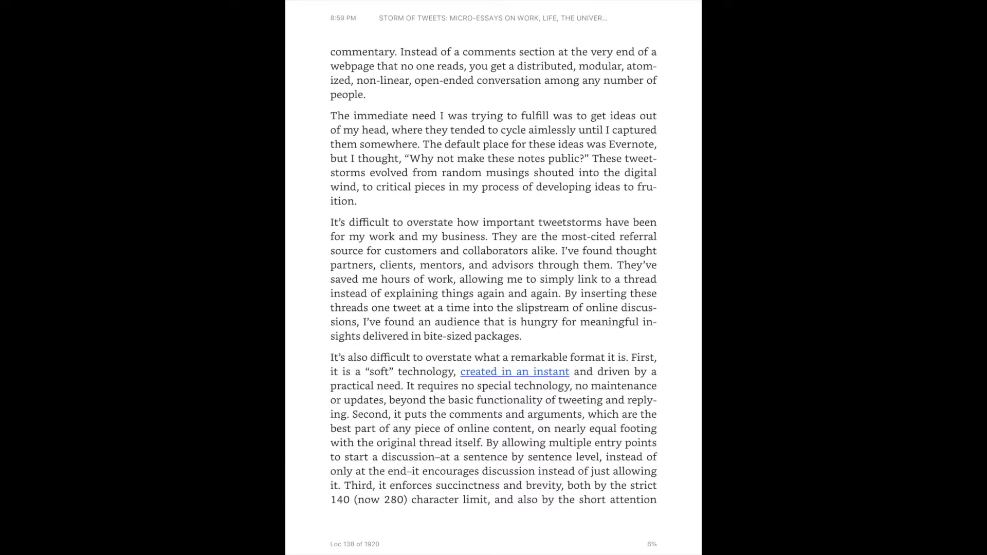
drag(333, 222, 454, 280)
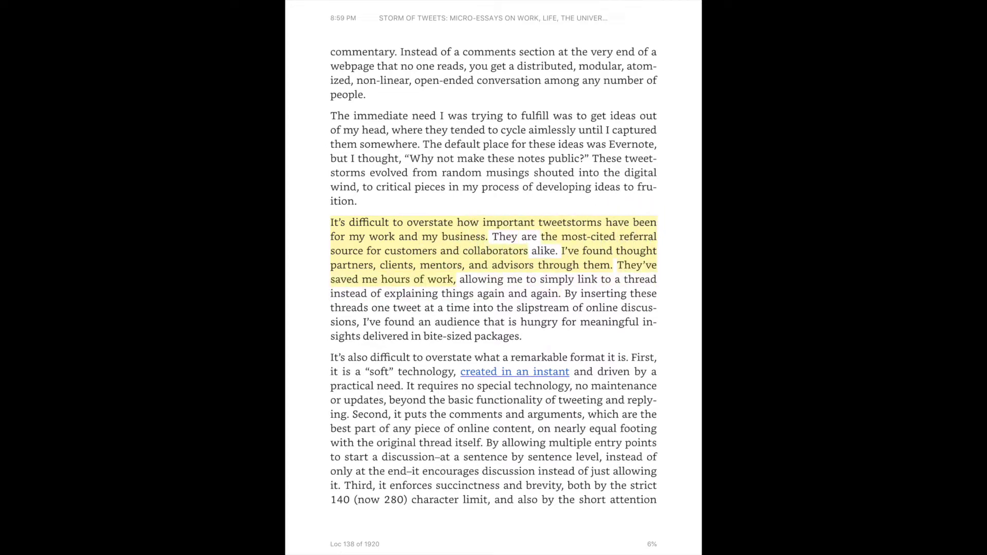
drag(571, 294, 478, 322)
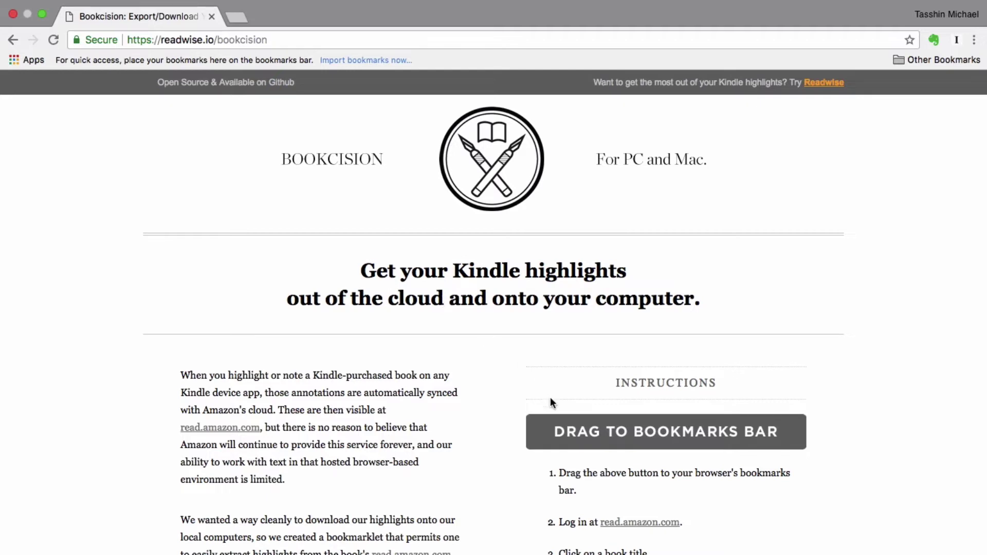
Step: Add the Bookcision bookmarklet to the browser's bookmarks and open read.amazon.com in a new tab
drag(571, 433, 163, 52)
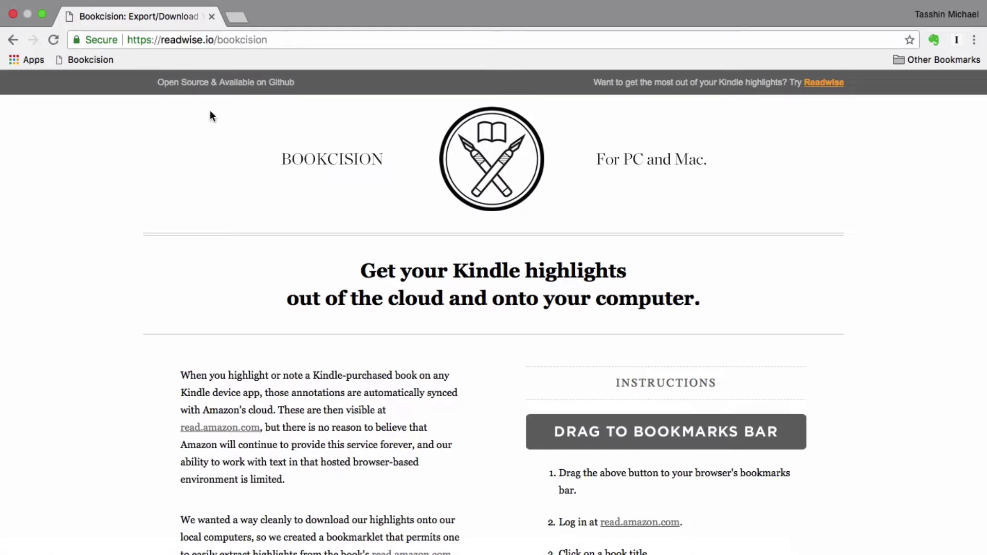
super+click(238, 428)
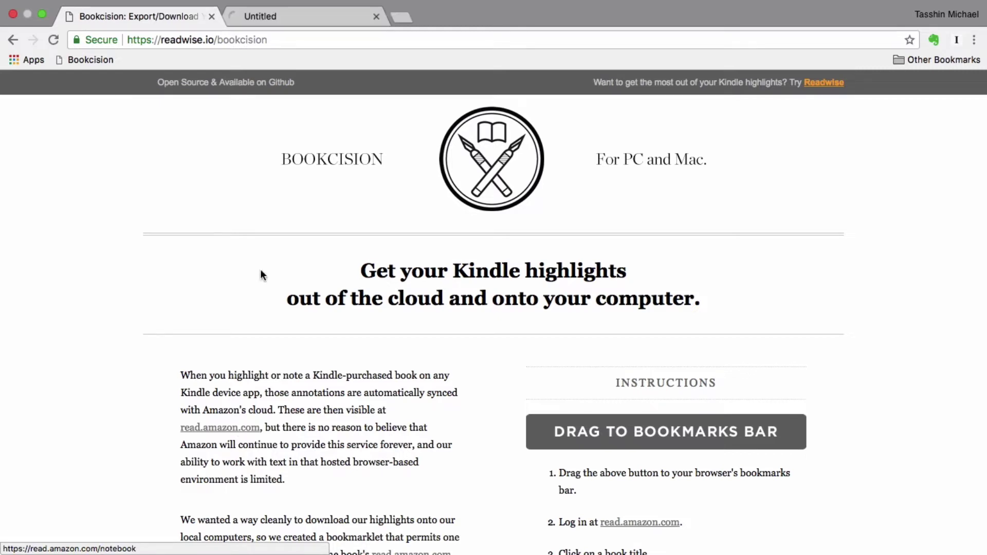
click(310, 19)
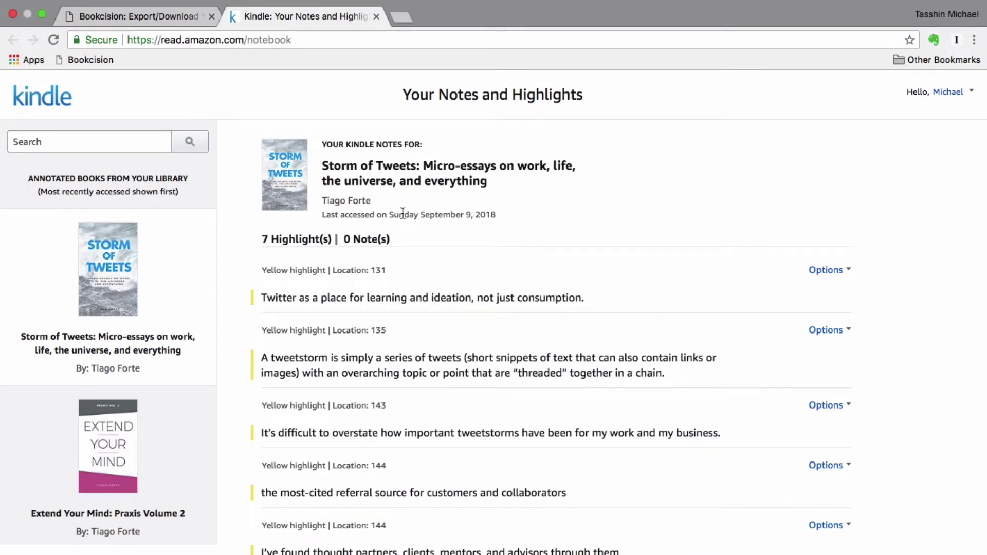
Step: Extract the Storm of Tweets highlights with Bookcision and copy the book title, author and all highlights from the result
scroll(402, 213, down, 3)
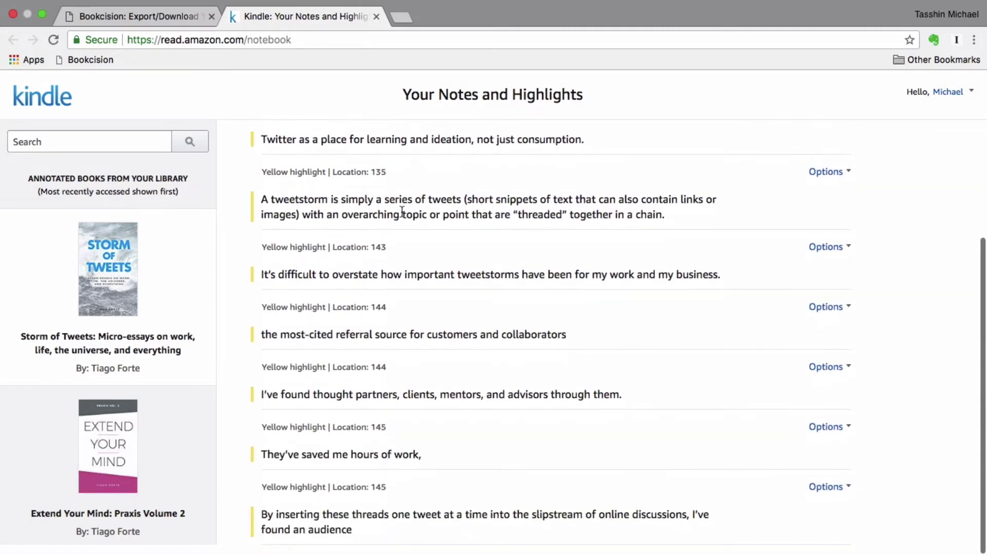
scroll(402, 212, up, 3)
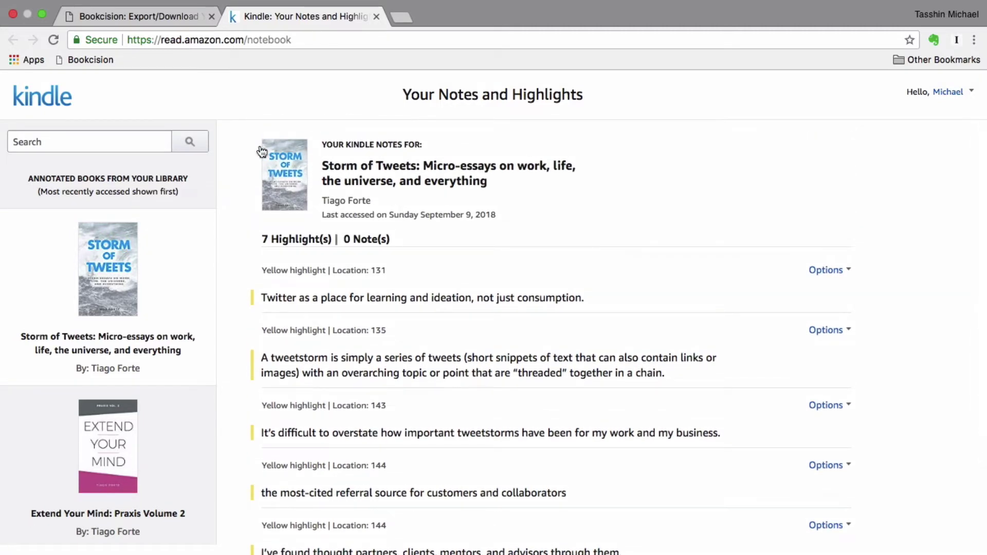
click(107, 58)
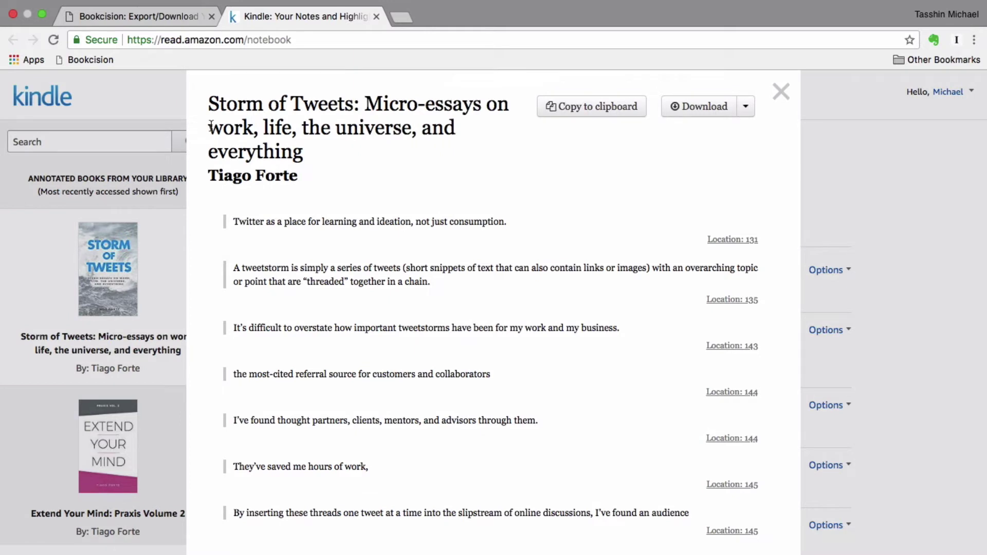
scroll(211, 126, down, 1)
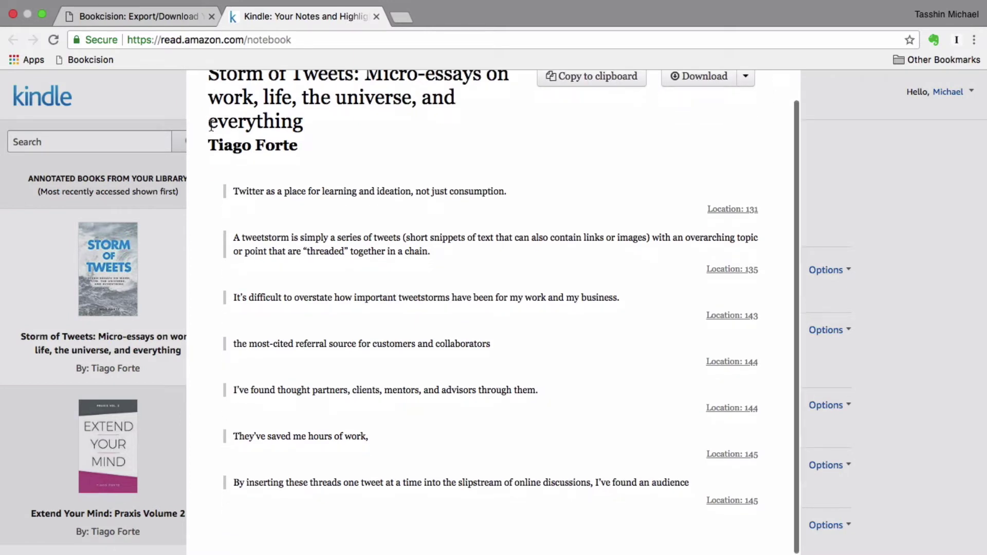
scroll(210, 126, up, 1)
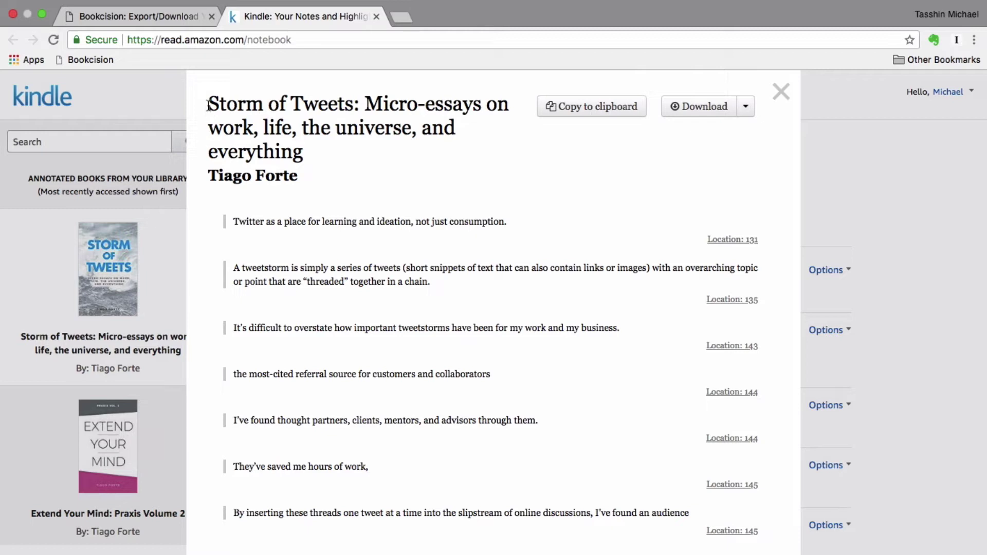
drag(208, 104, 767, 528)
key(super+c)
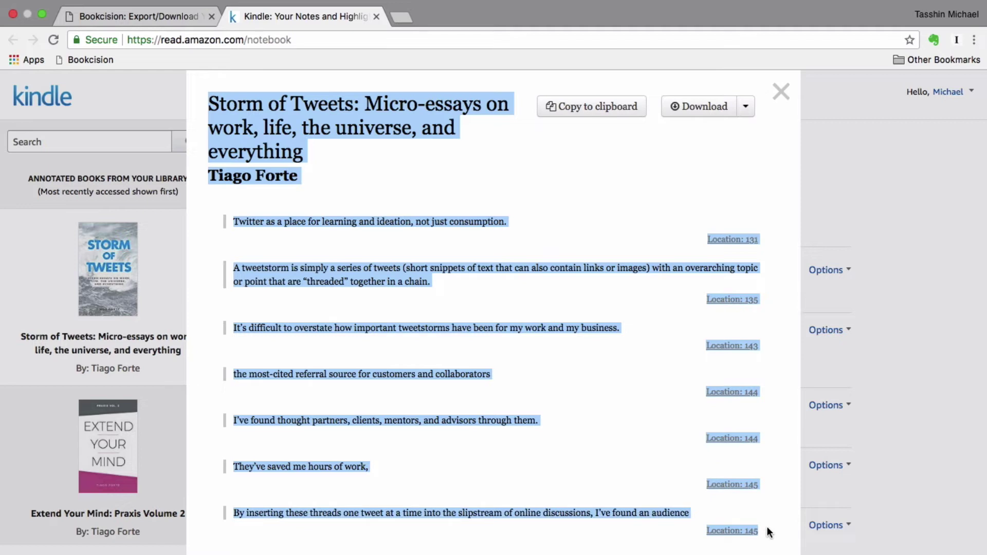
Step: Switch to Evernote and paste the copied book highlights into a new note
key(super+Tab)
key(super+Tab)
key(super+Tab)
key(super+Tab)
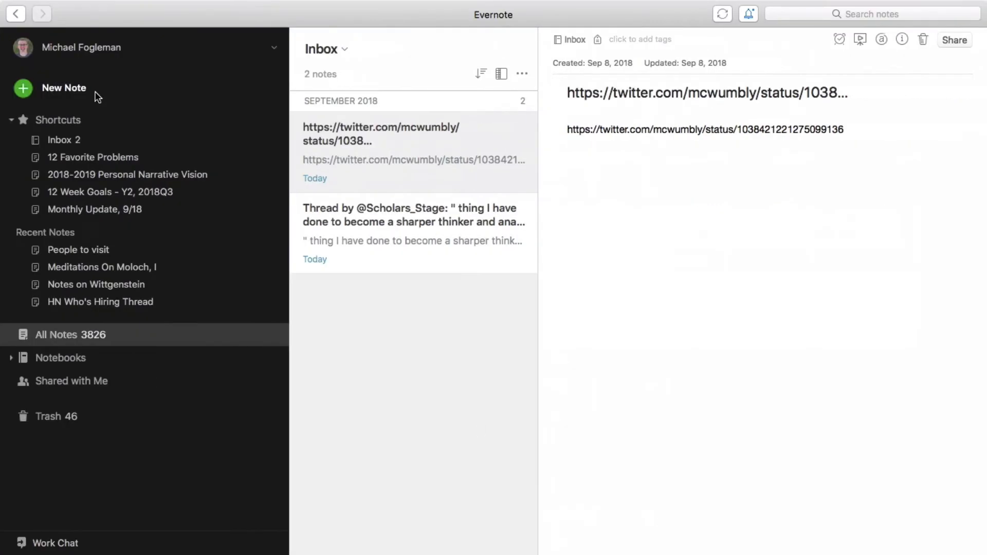
click(98, 97)
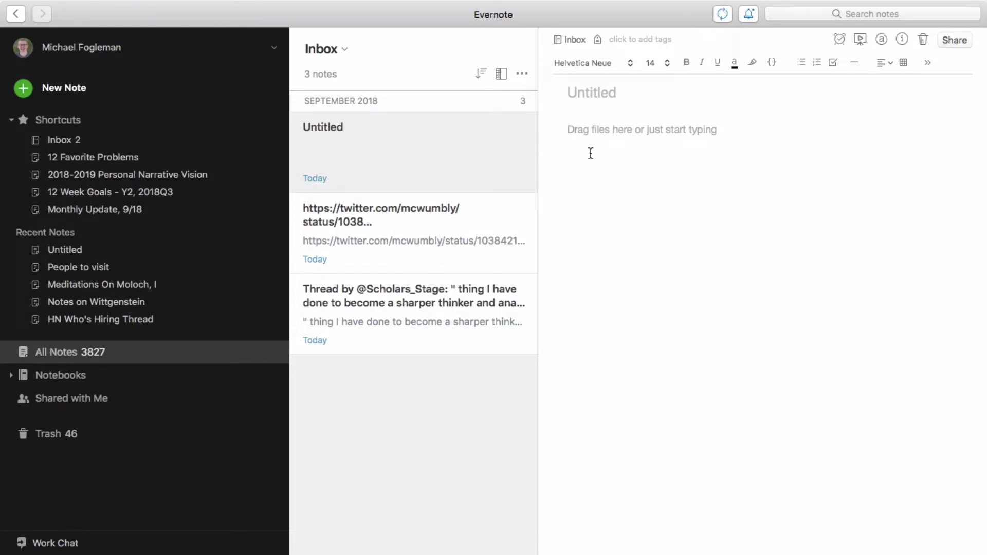
key(super+v)
scroll(590, 175, up, 2)
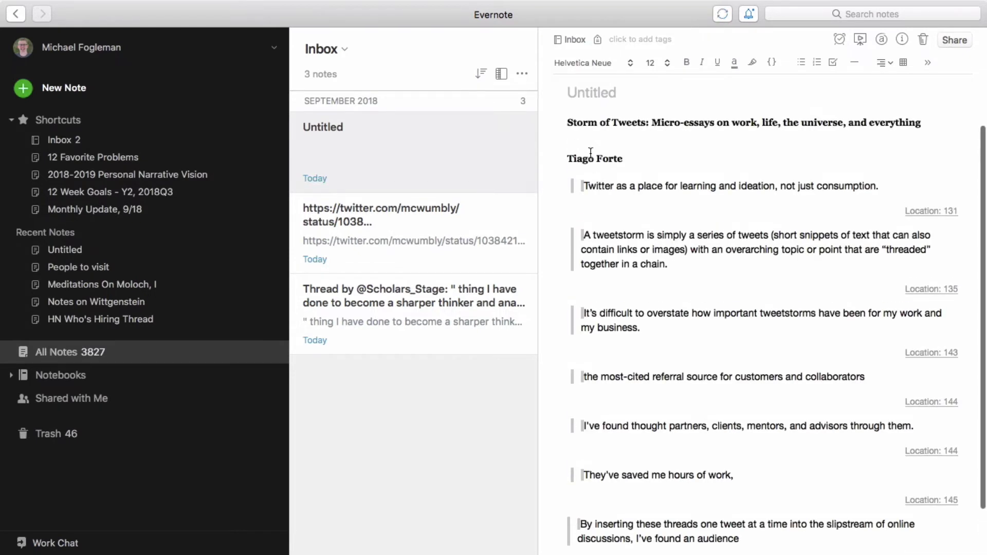
Step: Move the line "Storm of Tweets: Micro-essays on work, life, the universe, and everything" from the note body into the note title
click(621, 94)
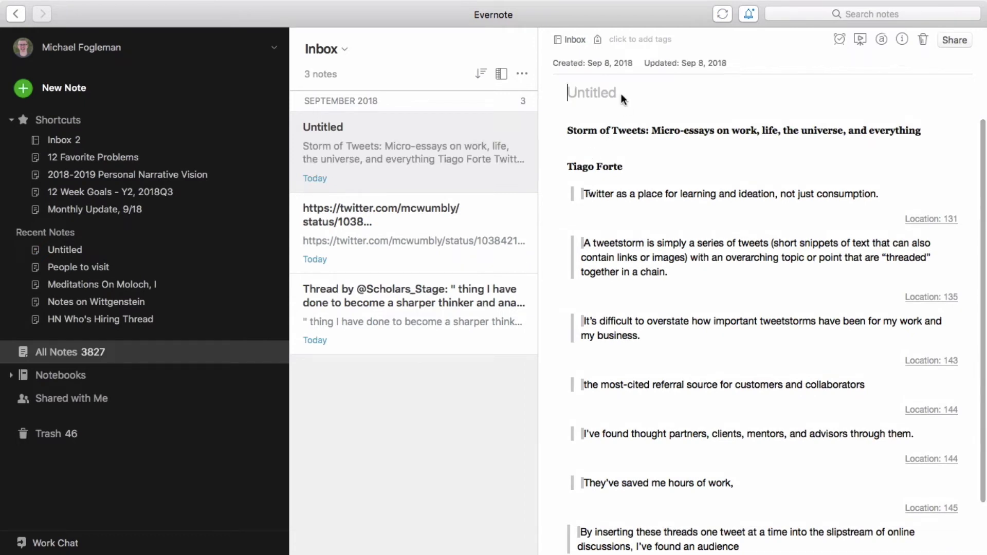
click(928, 131)
shift+click(551, 132)
key(super+c)
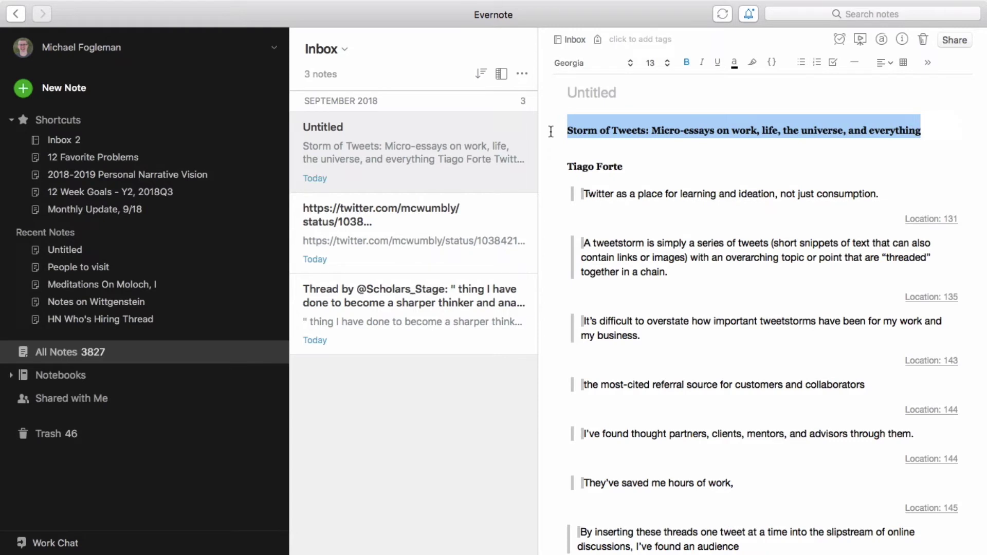
key(BackSpace)
click(598, 98)
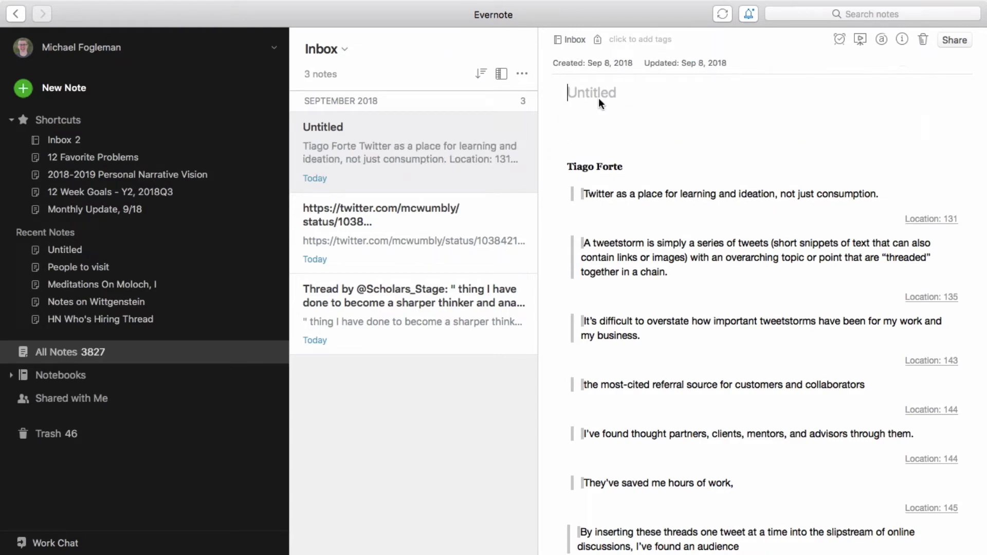
key(super+v)
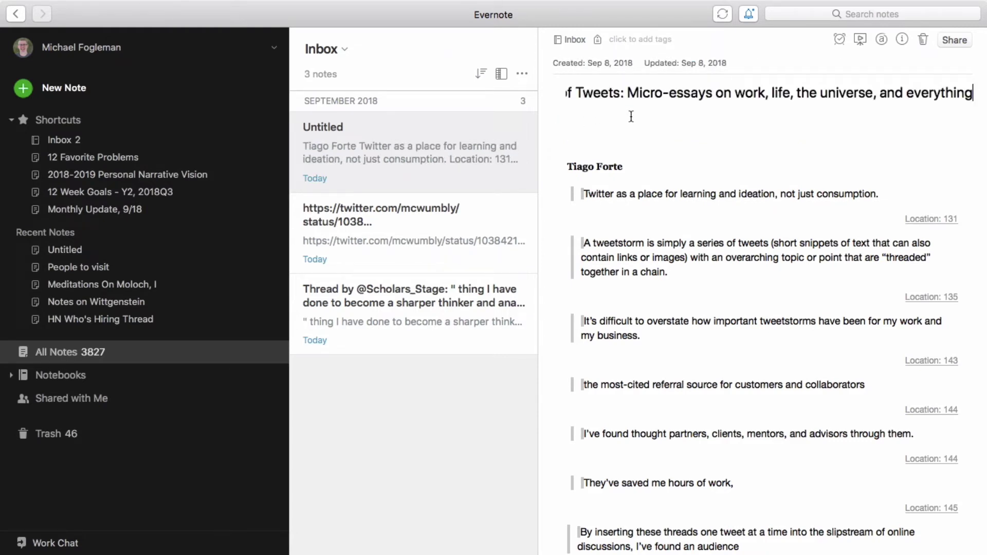
click(636, 135)
Step: Bold "a place for learning and ideation" in the first quote and "simply a series of tweets" in the second
scroll(635, 134, down, 1)
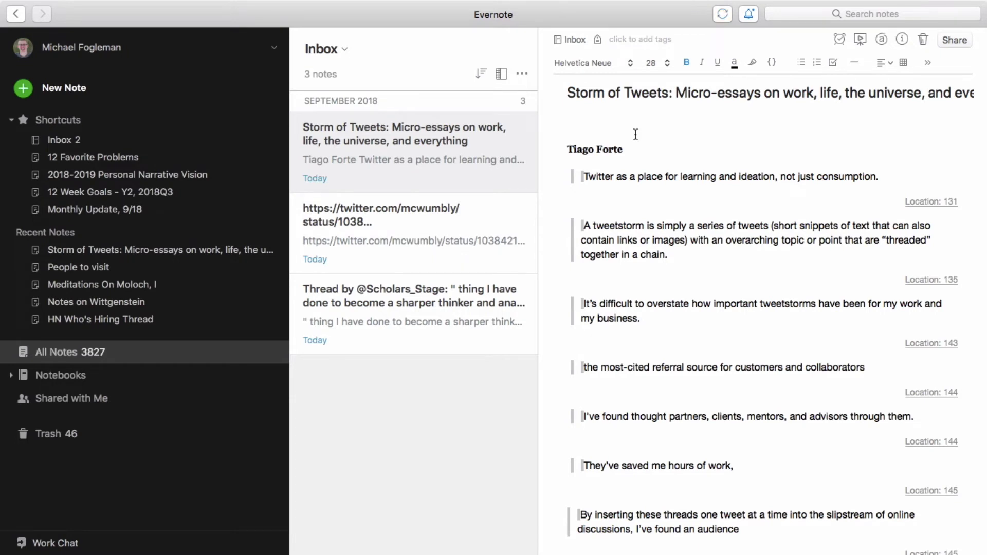
drag(630, 175, 774, 173)
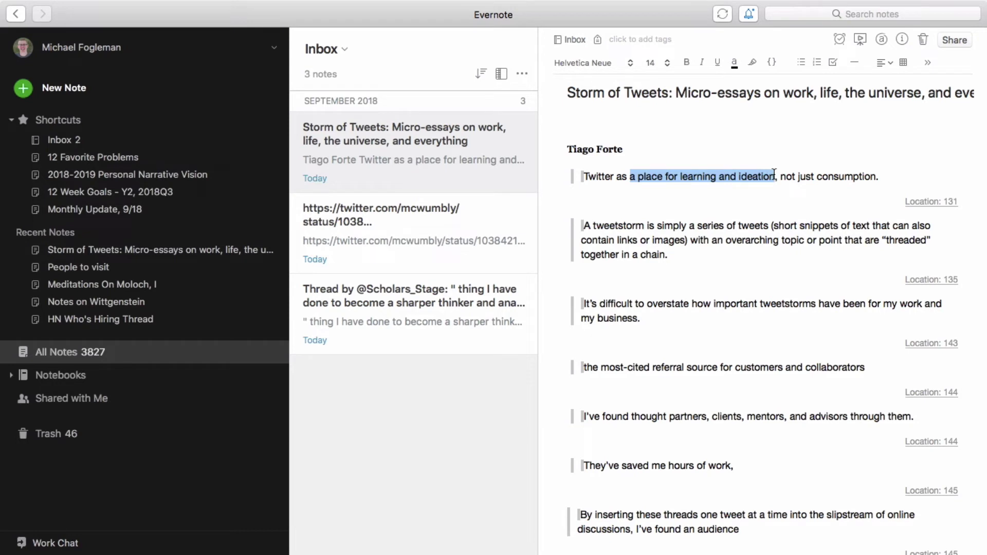
key(super+b)
click(722, 248)
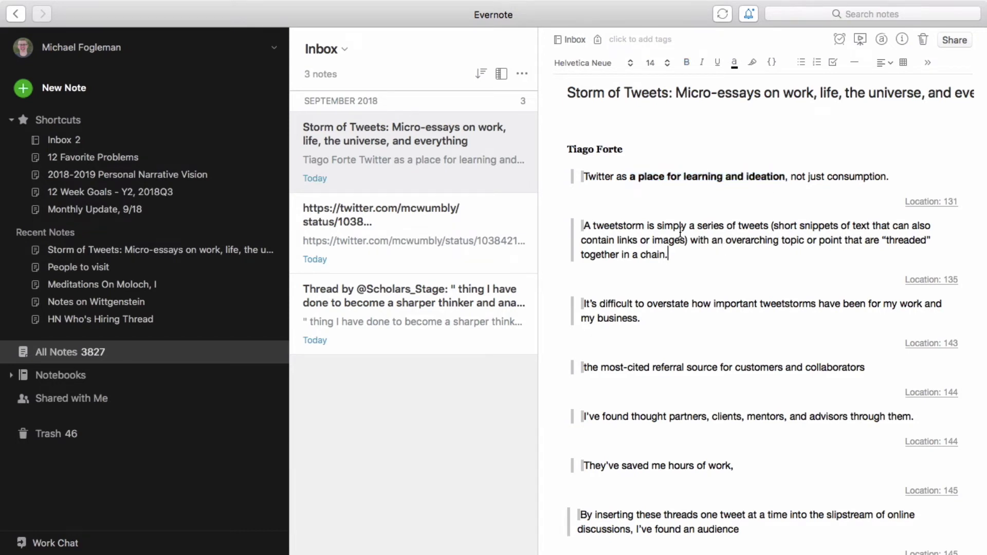
drag(656, 225, 770, 223)
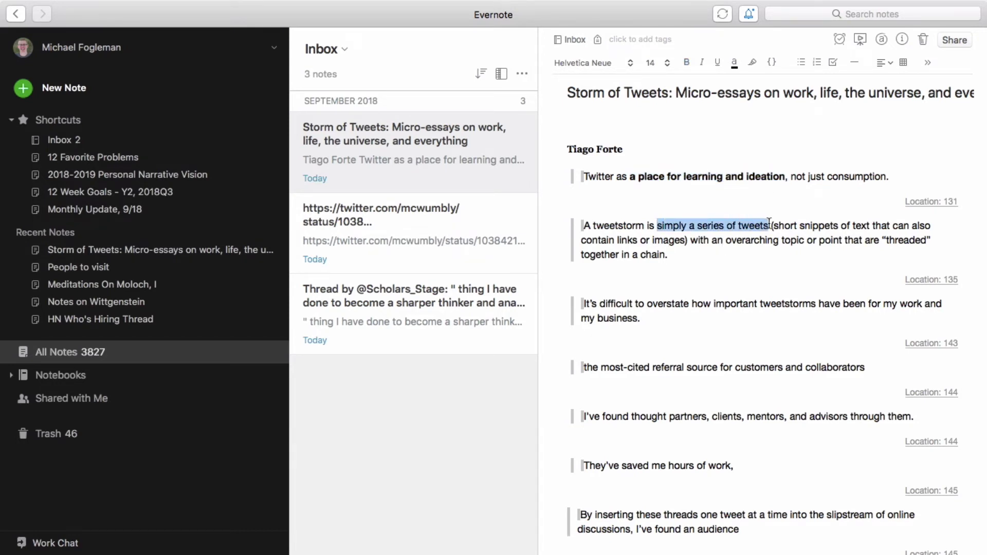
key(super+b)
click(739, 301)
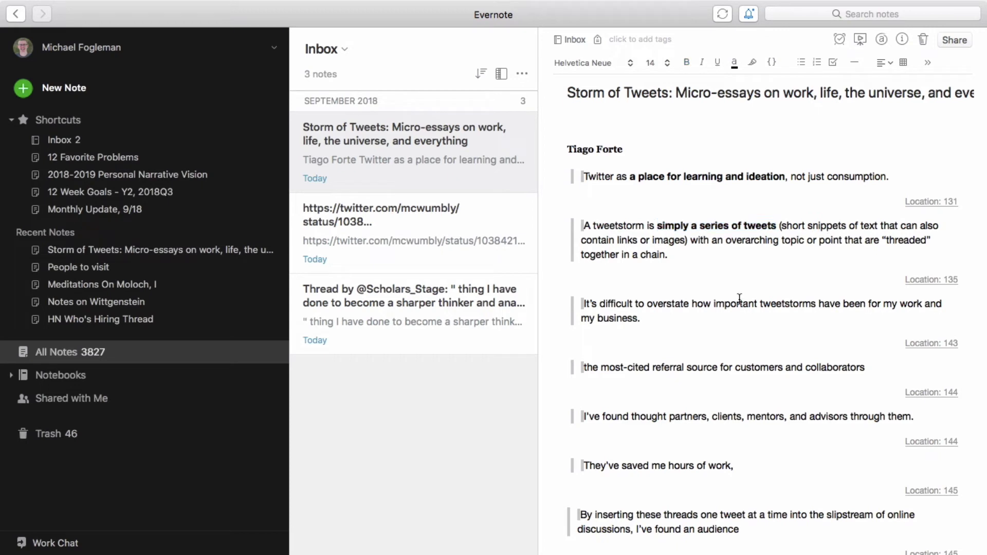
Step: Bold "referral source", "thought partners" and "saved me hours of work," in the fourth, fifth and sixth quotes
scroll(739, 301, down, 1)
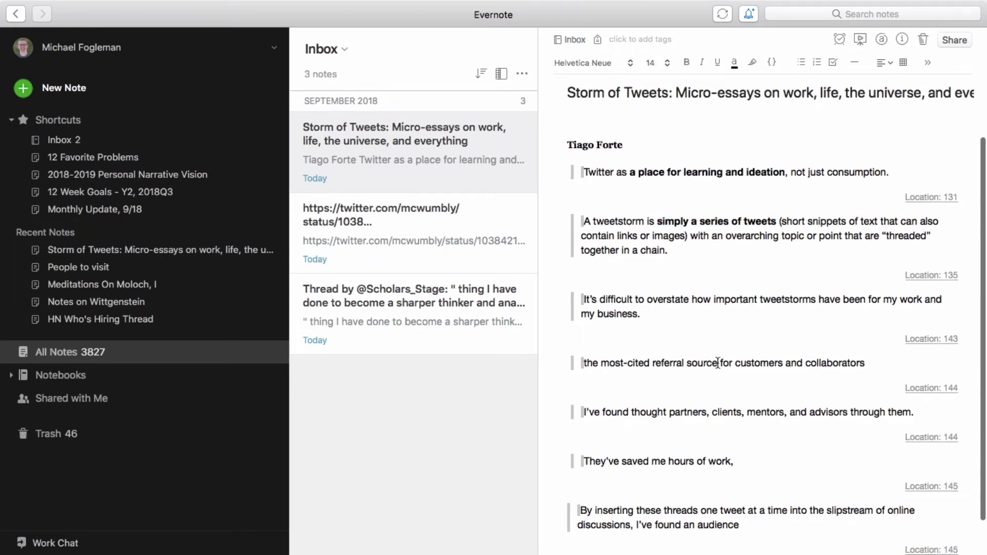
drag(716, 361, 653, 363)
key(super+b)
click(669, 411)
drag(631, 411, 710, 411)
key(super+b)
drag(736, 461, 622, 461)
key(super+b)
click(703, 510)
Step: Bold "found an audience" at the end of the last quote
scroll(703, 509, down, 1)
scroll(703, 509, down, 1)
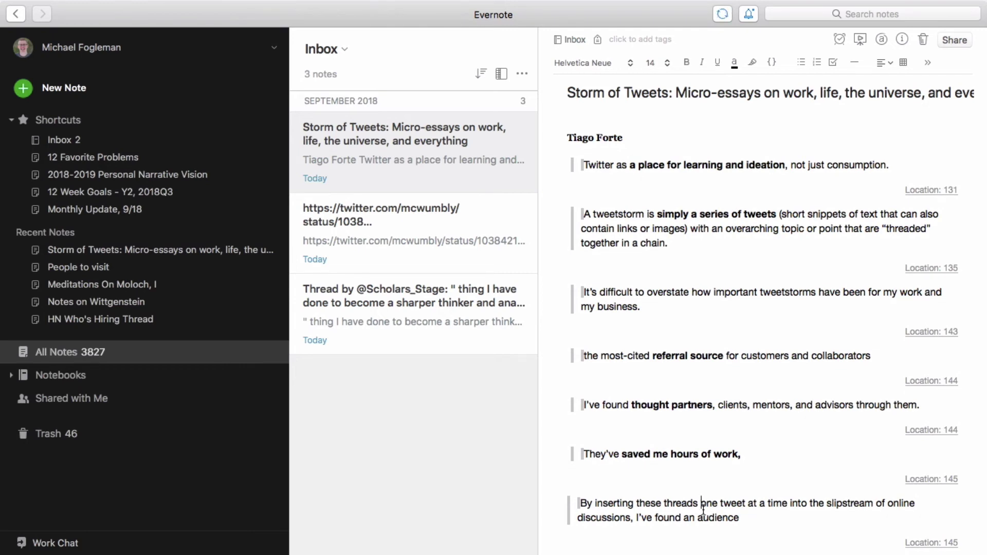
drag(741, 517, 653, 517)
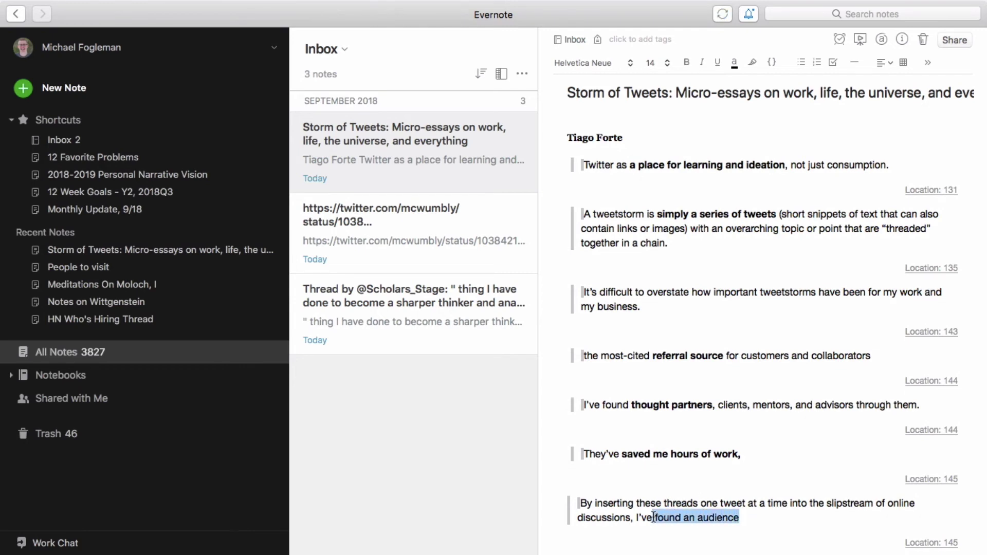
key(super+b)
click(723, 443)
scroll(724, 443, up, 1)
scroll(724, 443, up, 1)
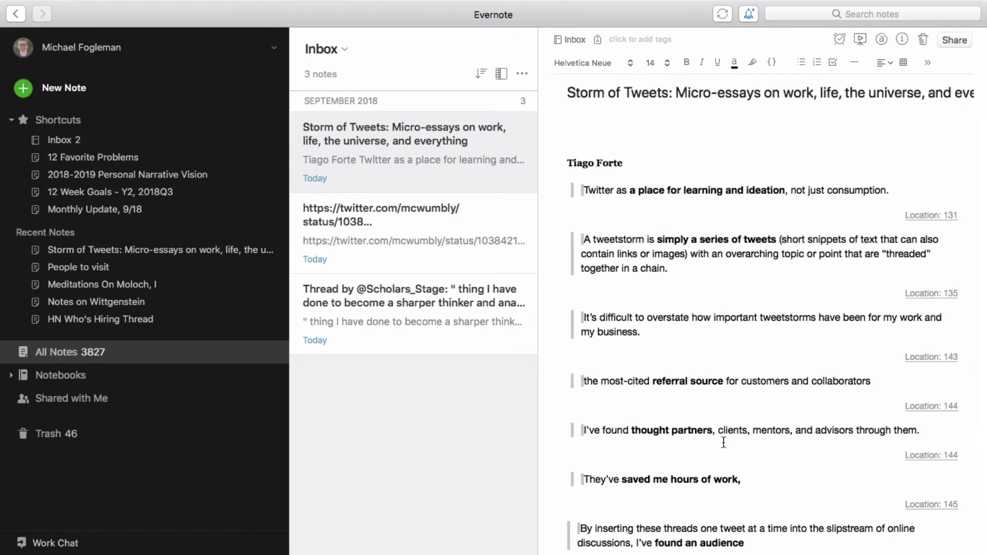
Step: Apply the yellow text highlight to the bolded phrases "series of tweets" and "referral source"
scroll(723, 442, down, 1)
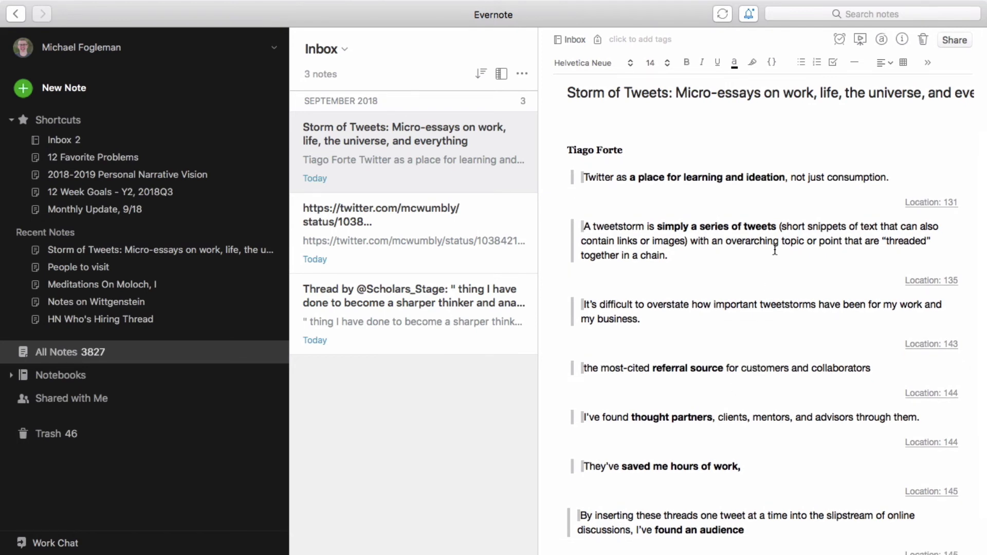
drag(776, 226, 700, 227)
click(752, 62)
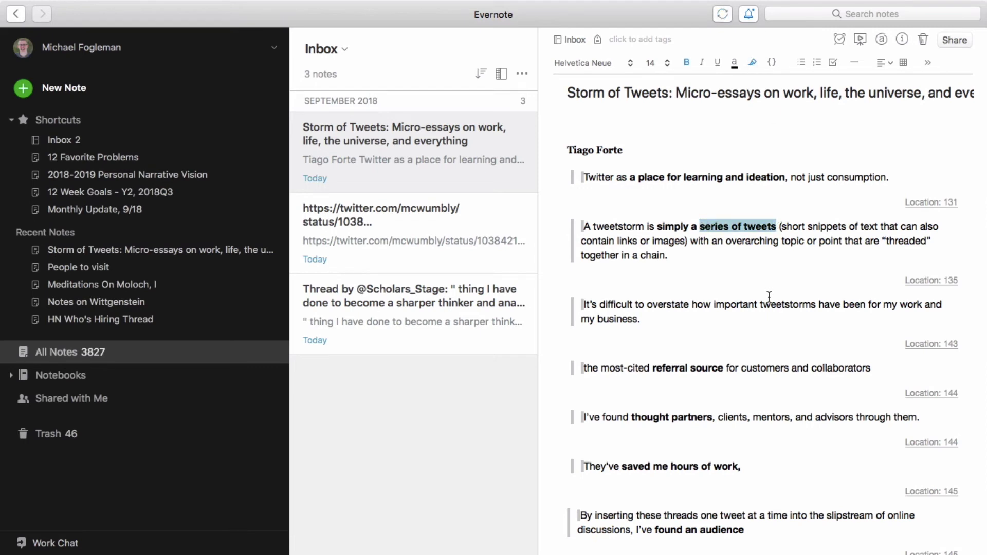
click(744, 360)
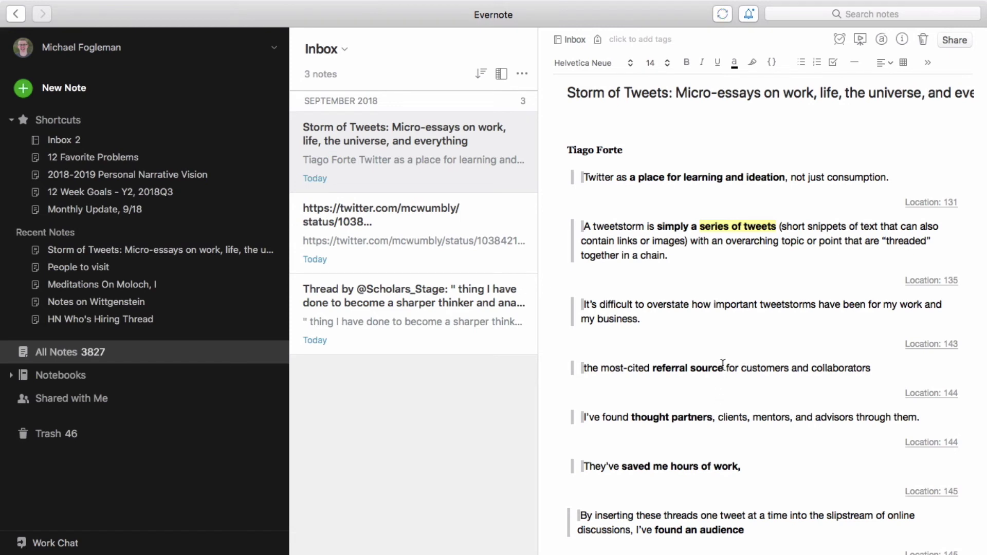
drag(723, 368, 658, 362)
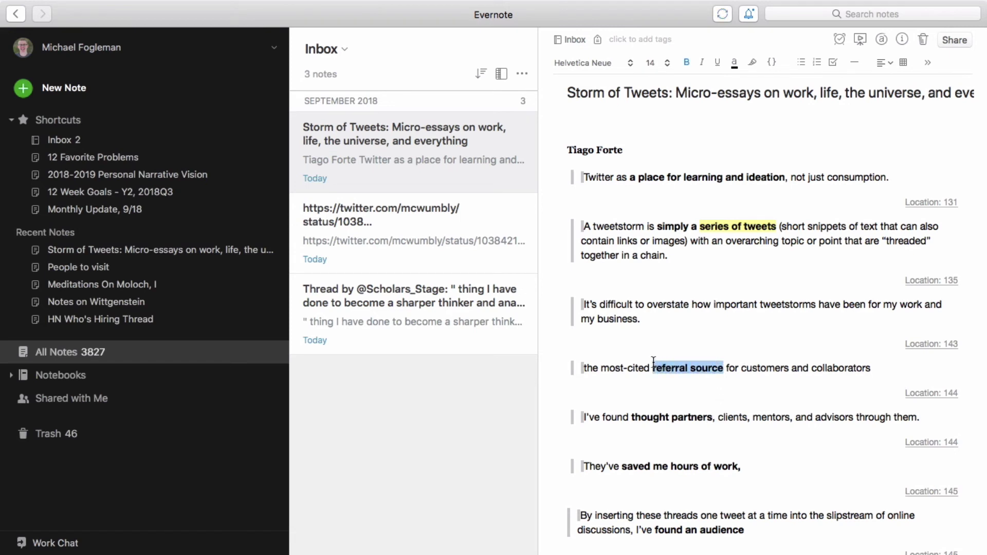
click(751, 61)
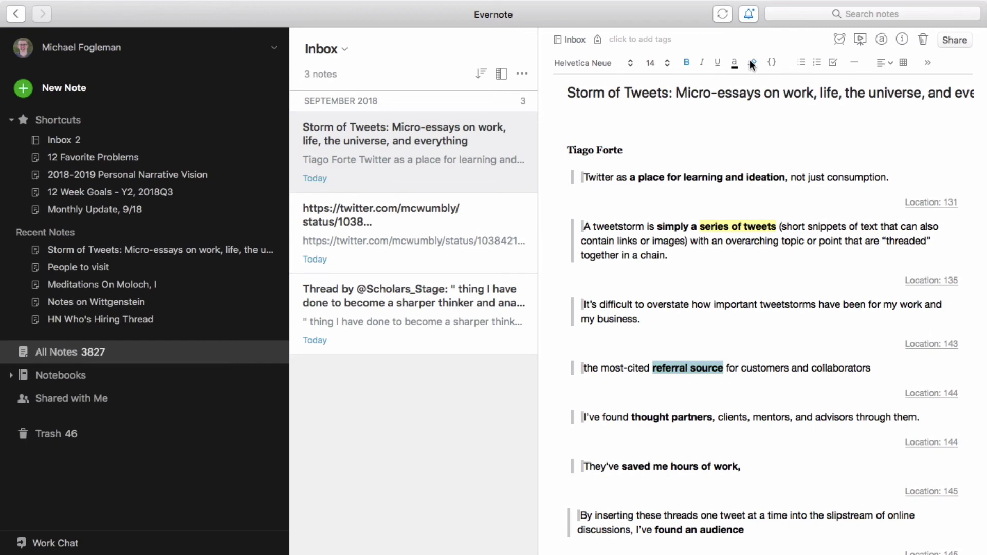
click(734, 149)
key(super+Left)
key(super+Right)
click(636, 121)
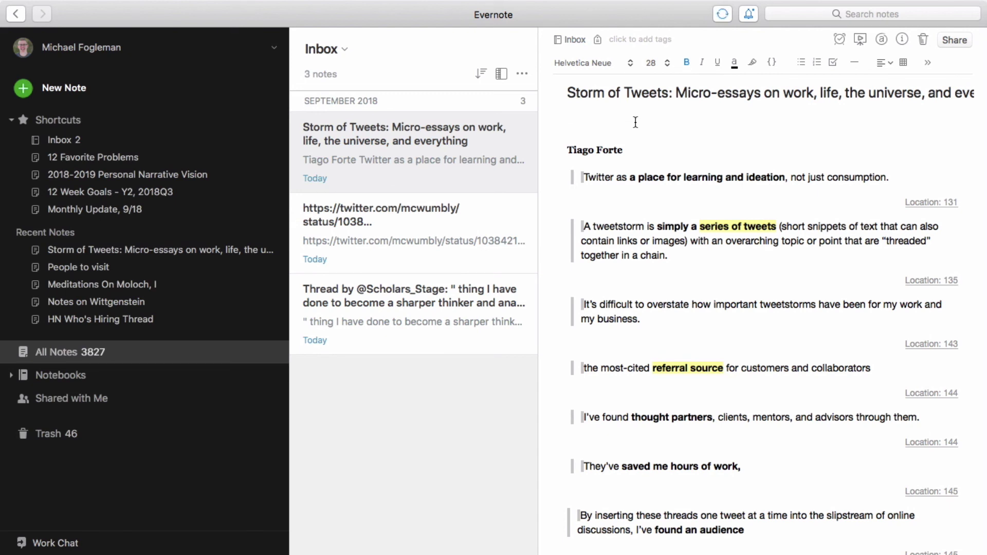
text(Tw)
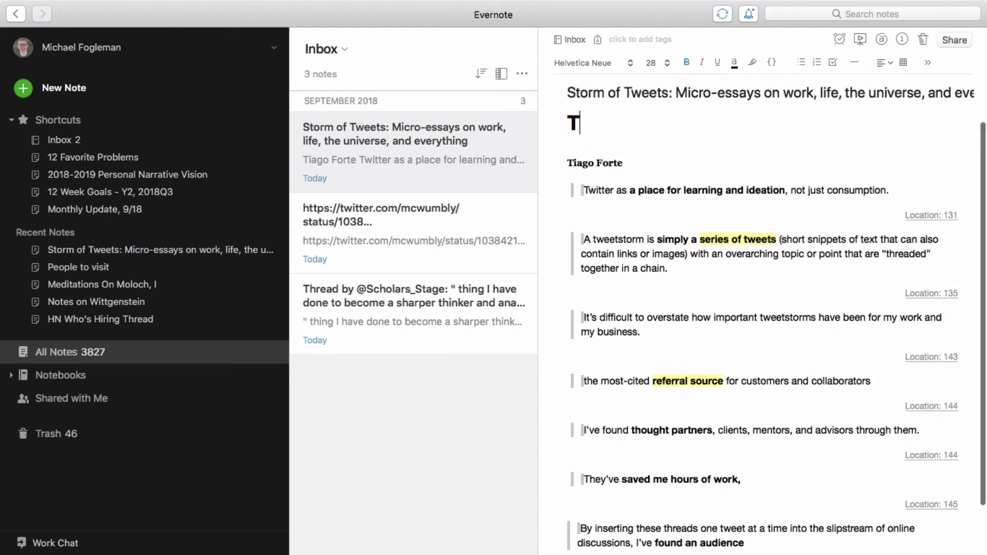
key(BackSpace)
key(BackSpace)
Step: Add the summary "Tweetstorms are a series of tweets. They can get you customers!" above the author's name, with the surplus blank line below it removed
key(Down)
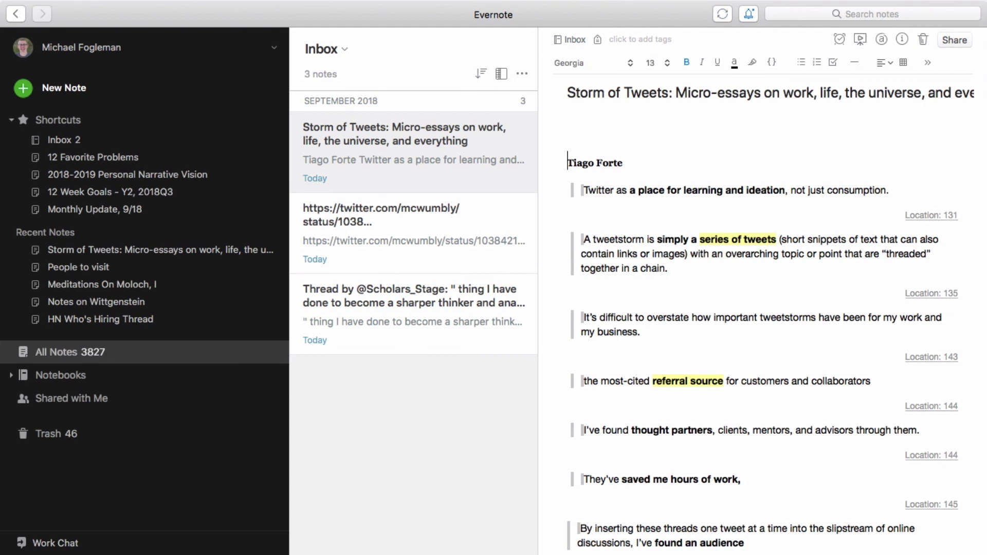
key(Return)
key(Return)
key(Up)
key(Up)
text(Twe)
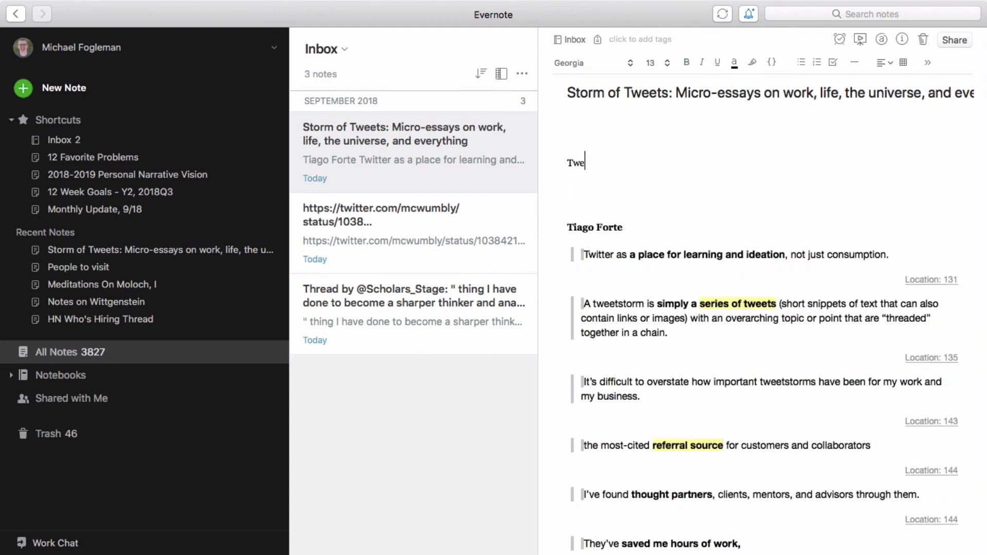
text(etstorms are a series)
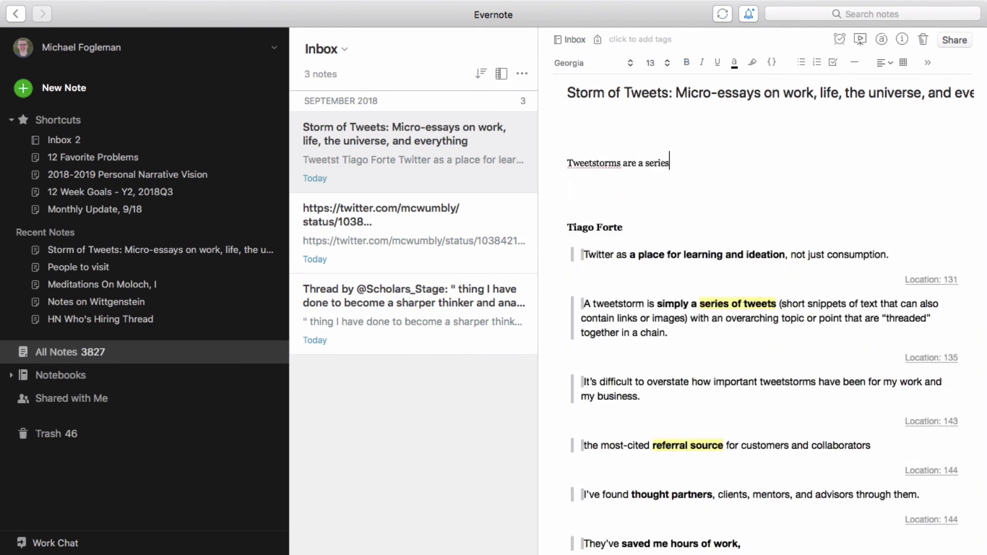
text( of tweets. They can get you customers!)
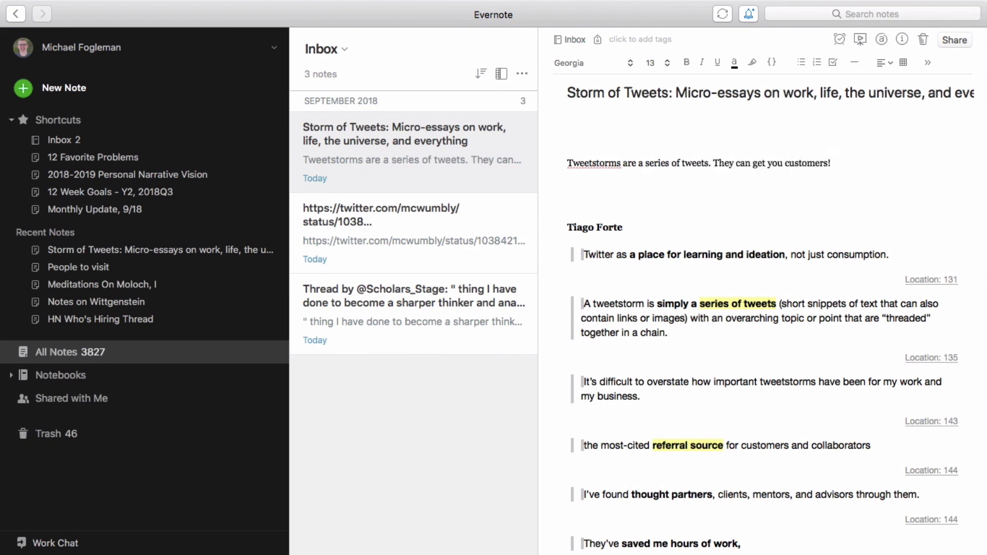
key(Delete)
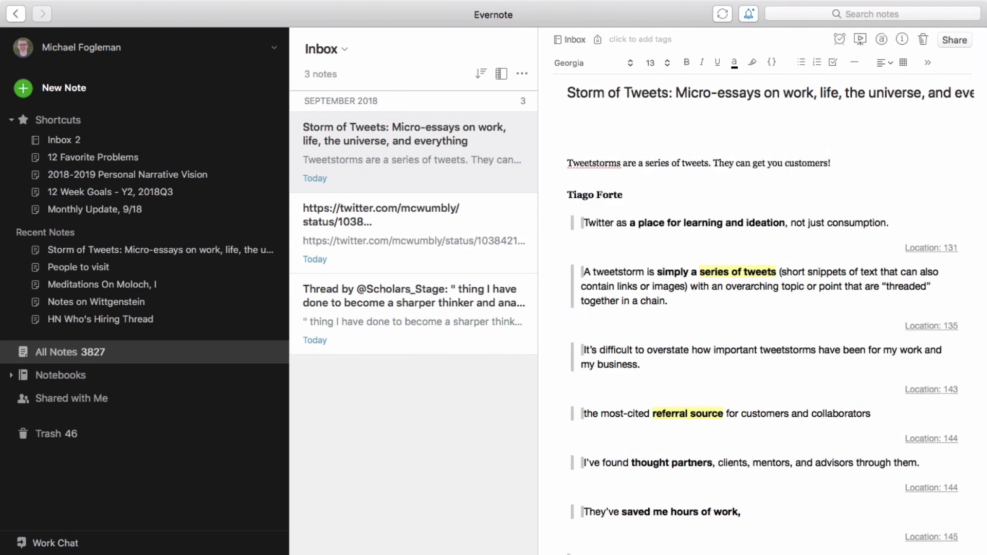